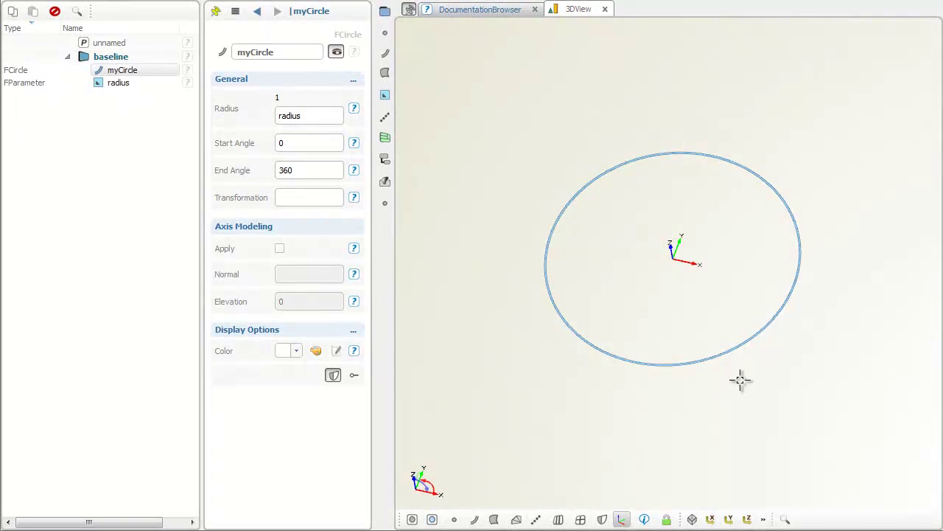
Step: Translate myCircle 1 unit along Z as feature f1, then expand f1 to show its curve and delta
drag(739, 379, 712, 381)
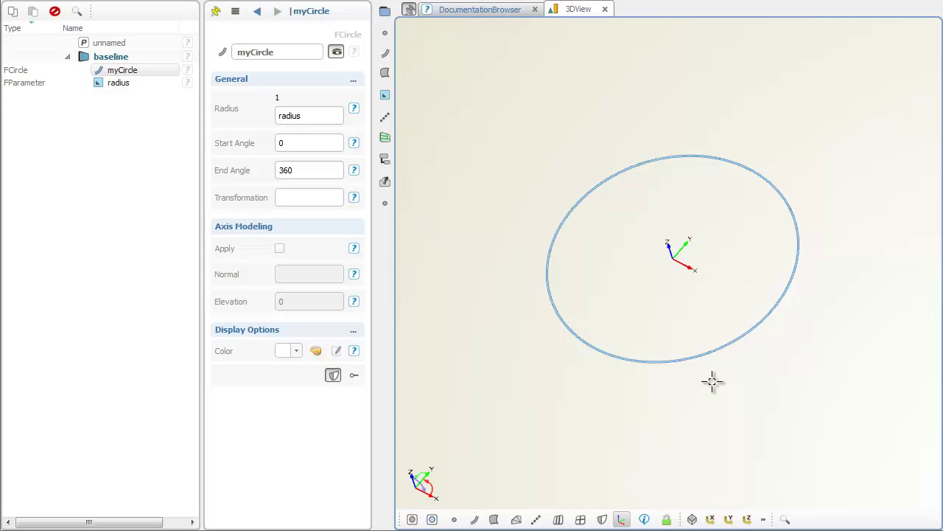
click(389, 160)
mouse_move(479, 165)
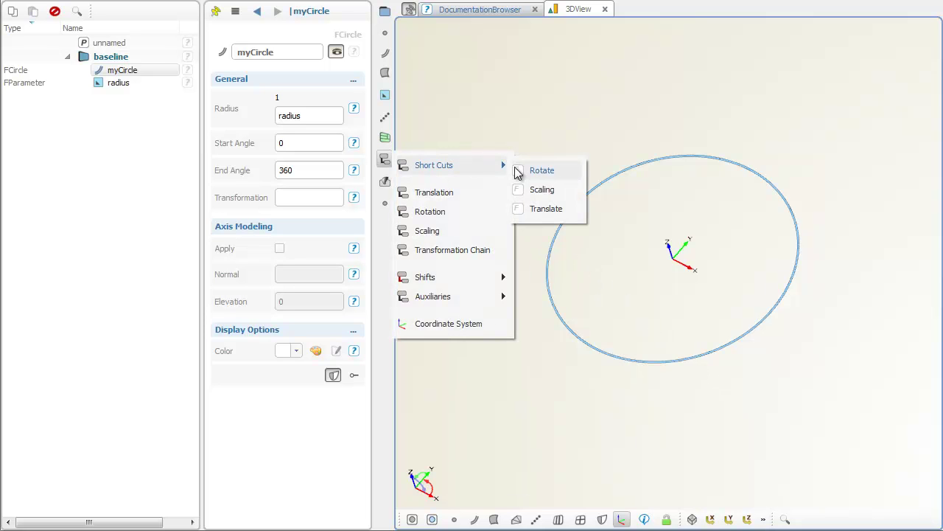
click(572, 210)
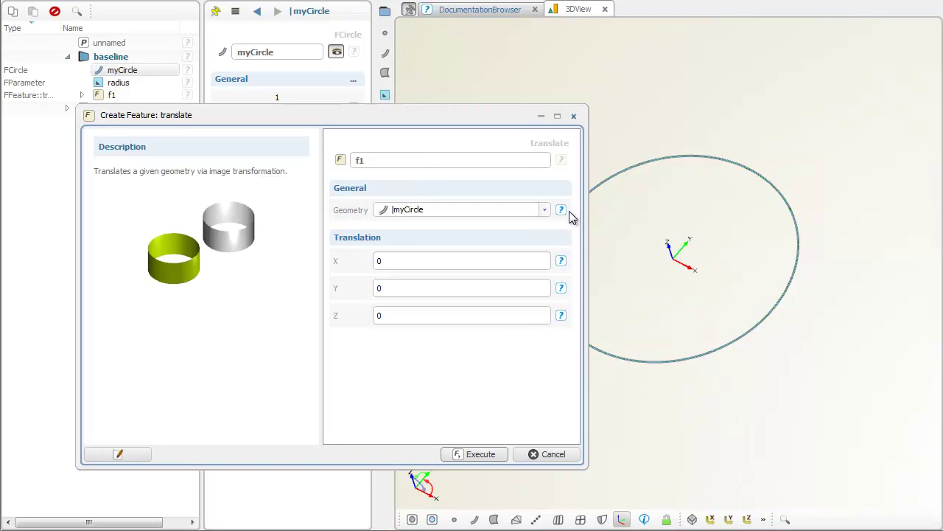
click(424, 317)
double_click(414, 316)
click(481, 454)
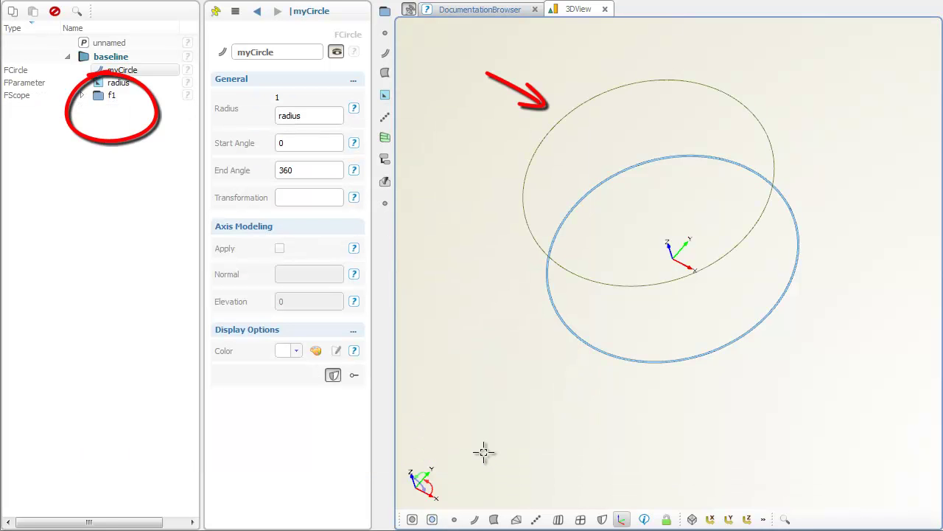
middle_drag(545, 378, 532, 333)
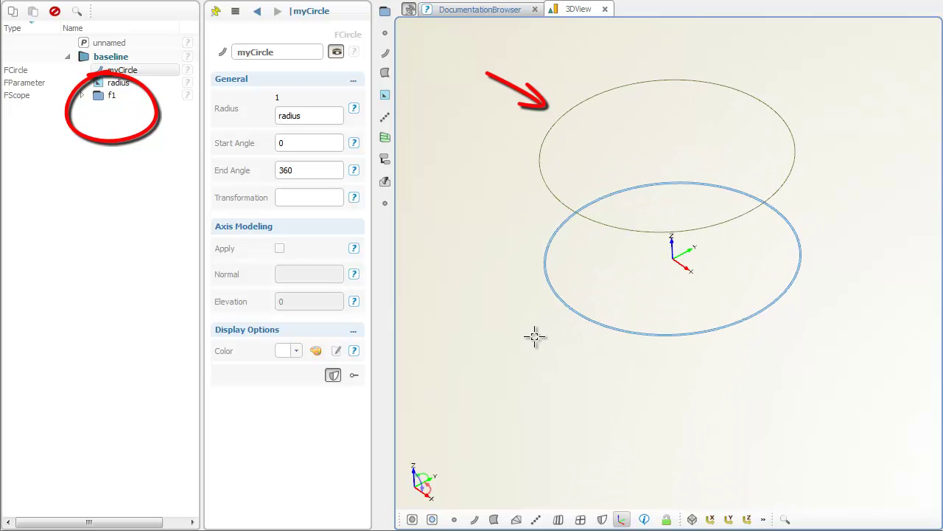
click(83, 96)
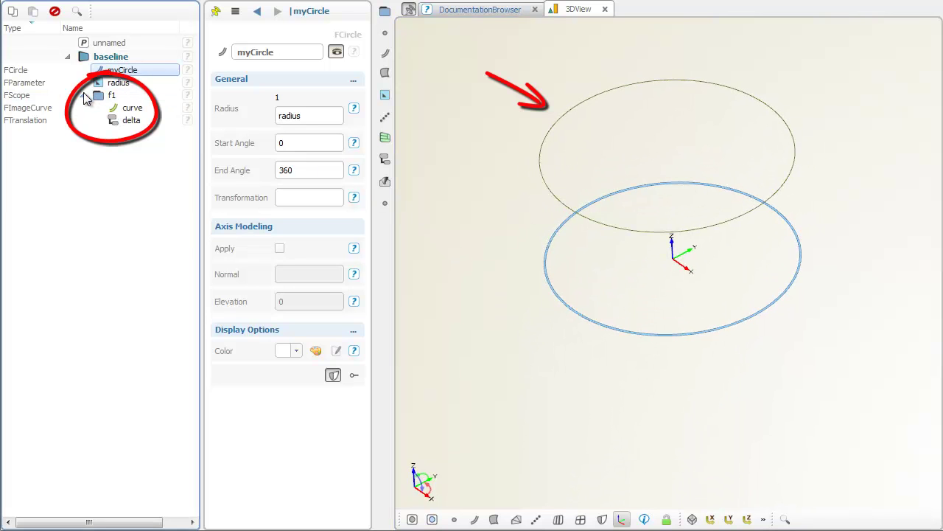
click(160, 108)
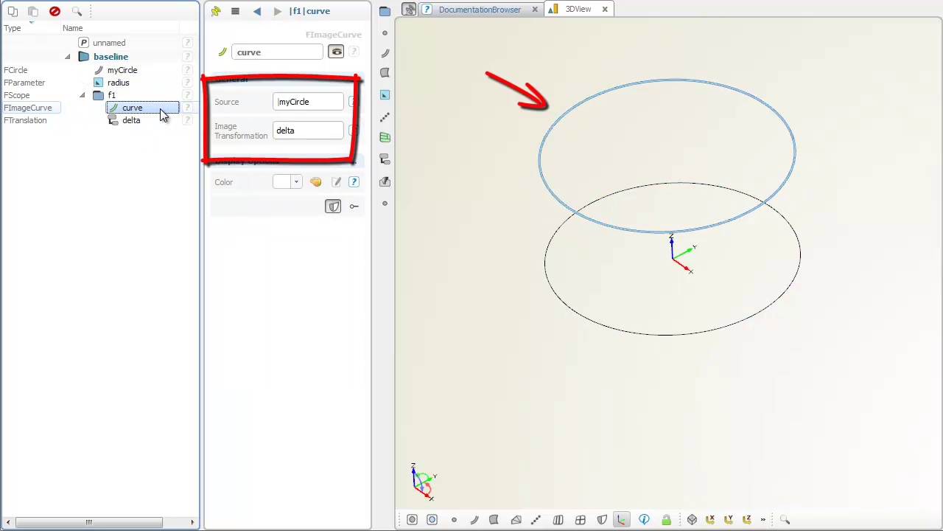
click(162, 121)
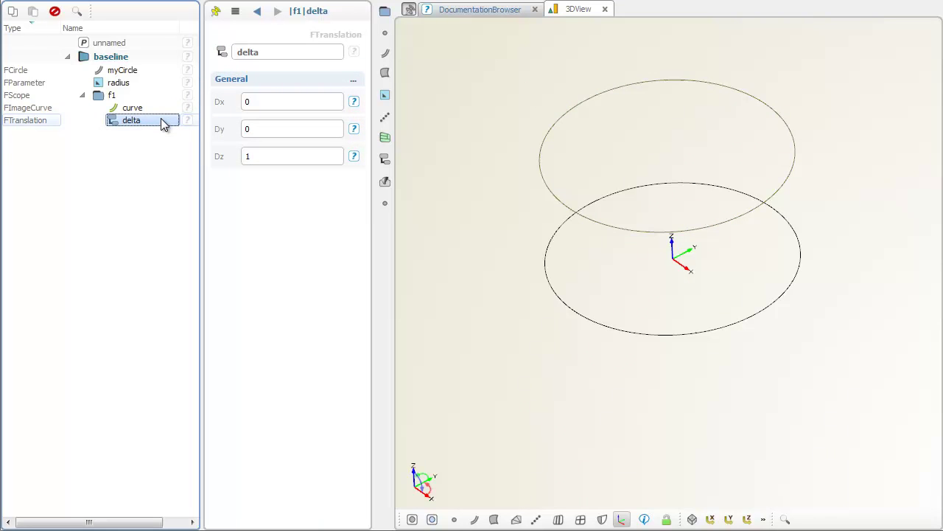
Step: Build ruled surface s1 between myCircle and f1's curve, forming an open cylinder
click(565, 305)
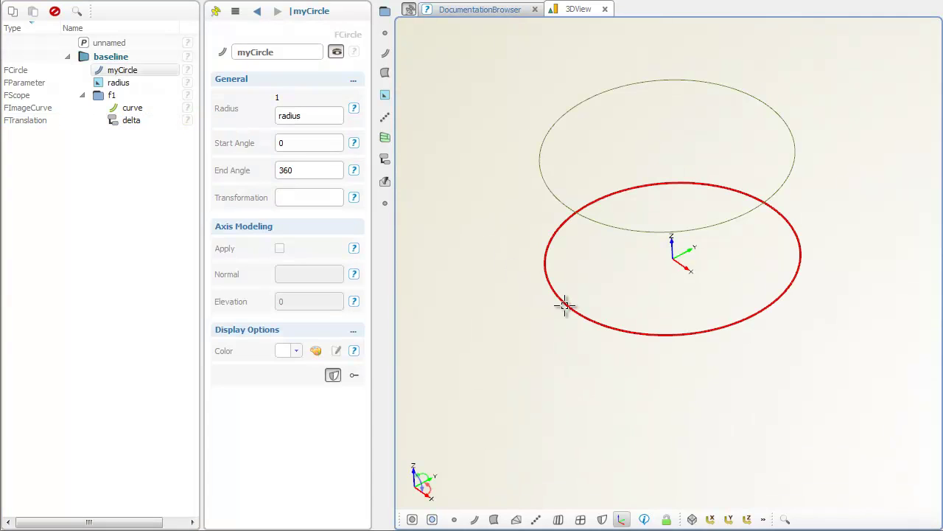
ctrl+click(550, 192)
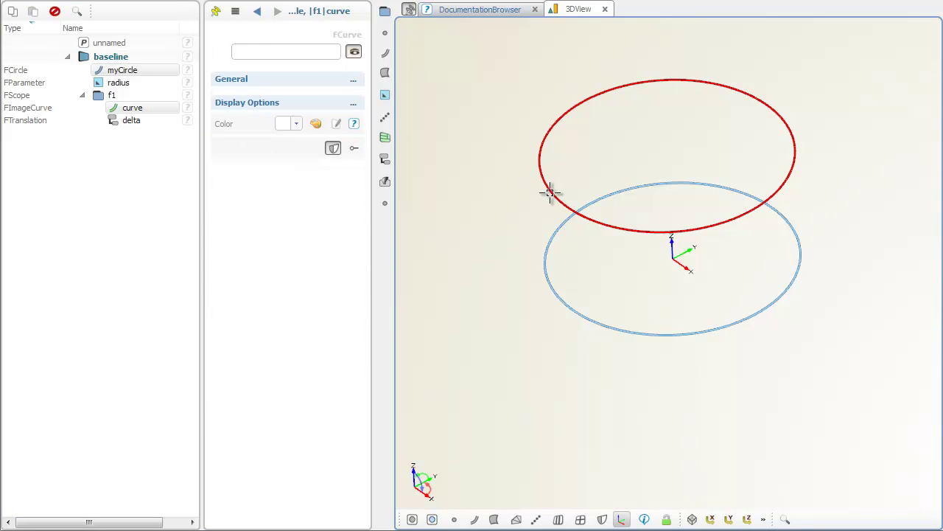
click(384, 73)
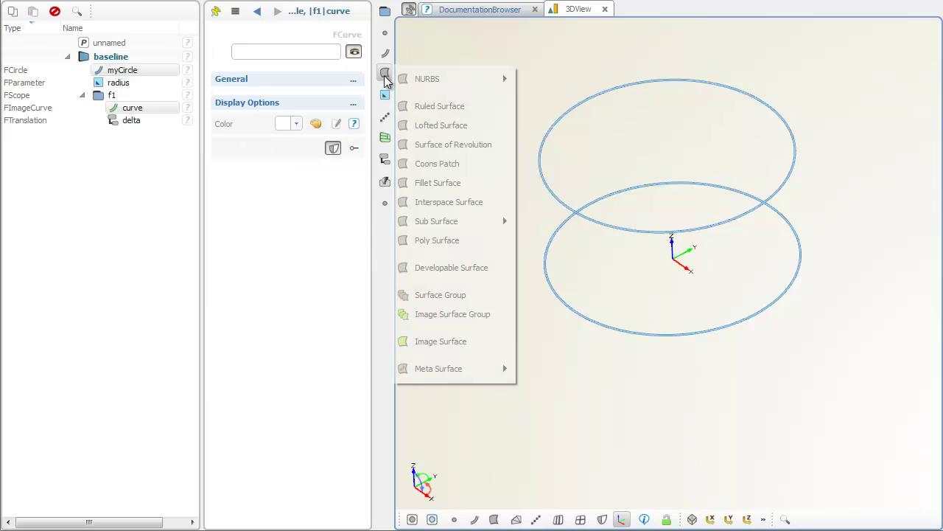
click(480, 105)
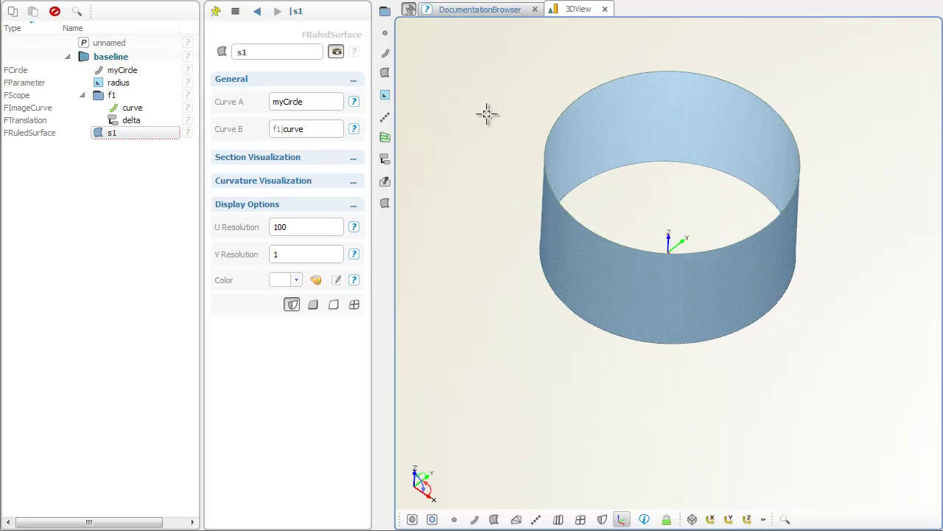
click(544, 310)
middle_drag(586, 339, 598, 361)
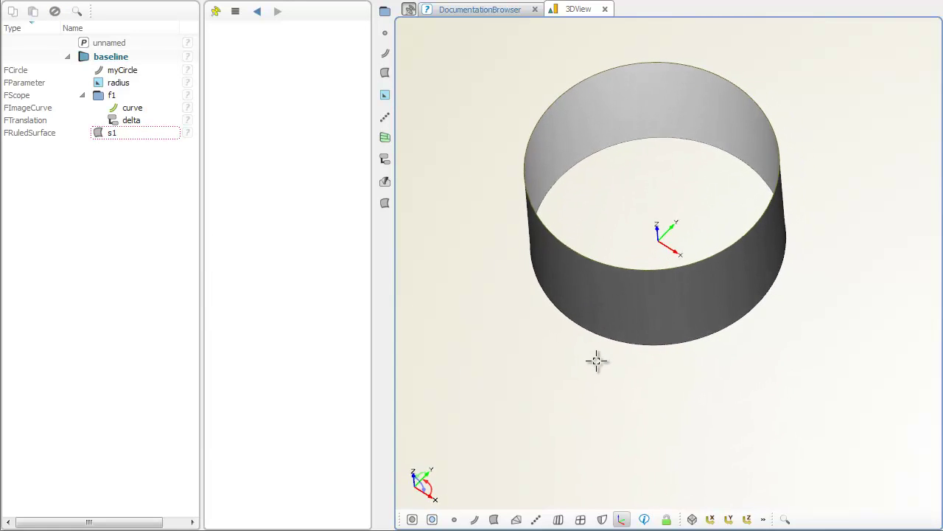
Step: Add 3D point p1 and move it along X to 1.6220994
click(384, 32)
click(449, 42)
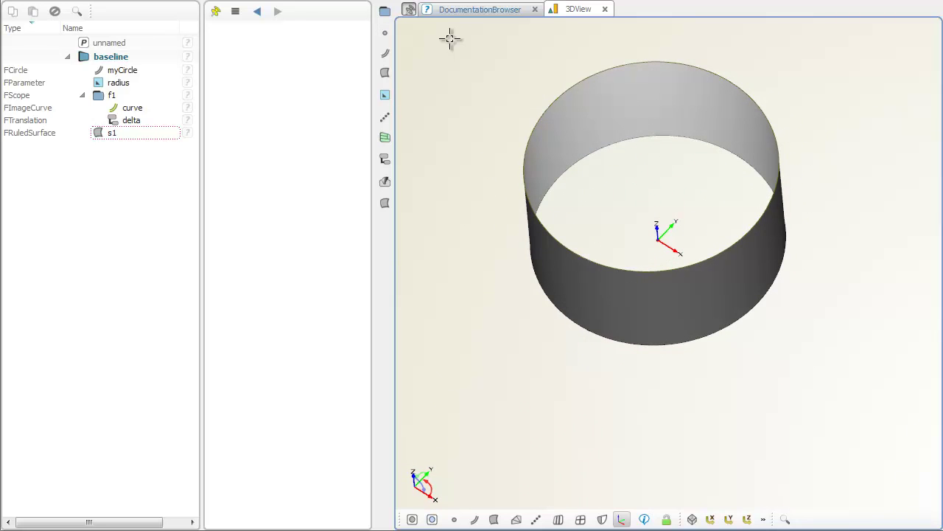
drag(674, 250, 792, 252)
middle_drag(792, 252, 760, 236)
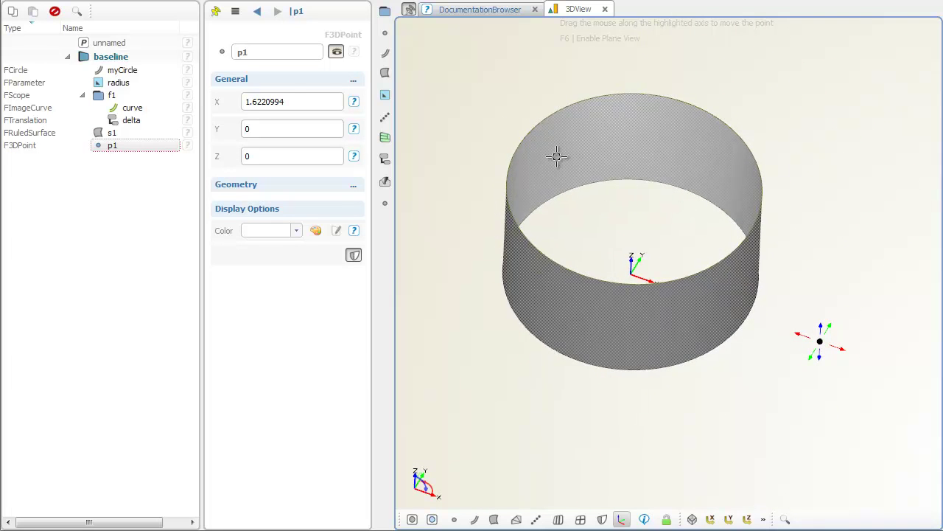
Step: Replace myCircle's Radius value with a reference to point p1
click(176, 70)
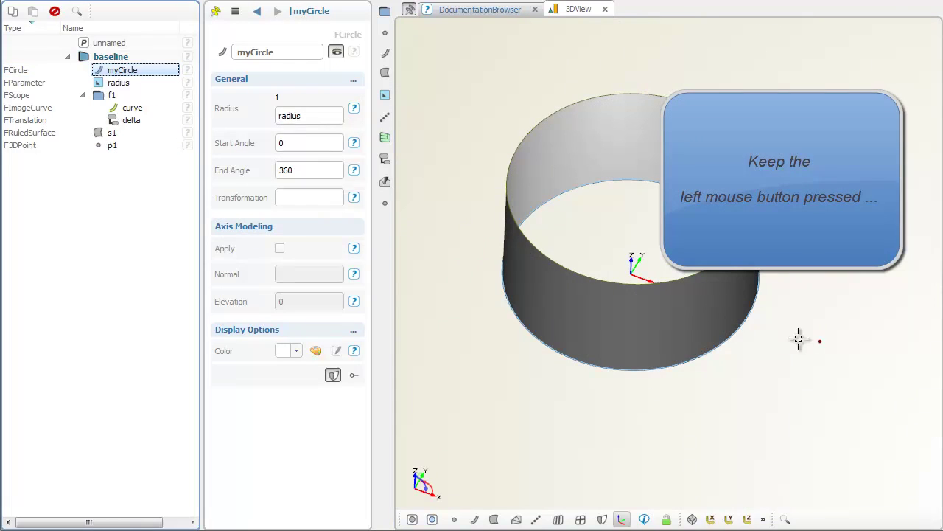
click(820, 341)
drag(821, 341, 311, 113)
click(351, 167)
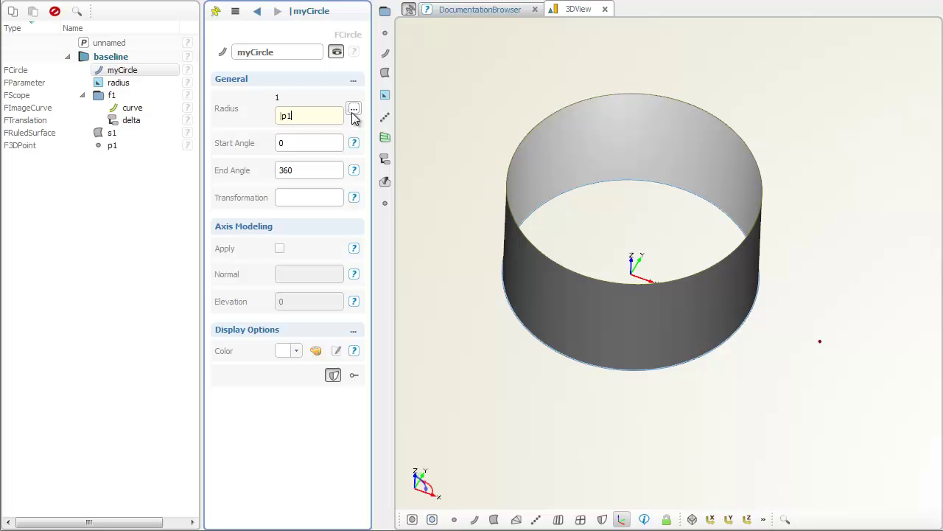
Step: Make myCircle's radius p1.getX(), then drag p1 to X 1.51894483 to shrink the cylinder
click(354, 111)
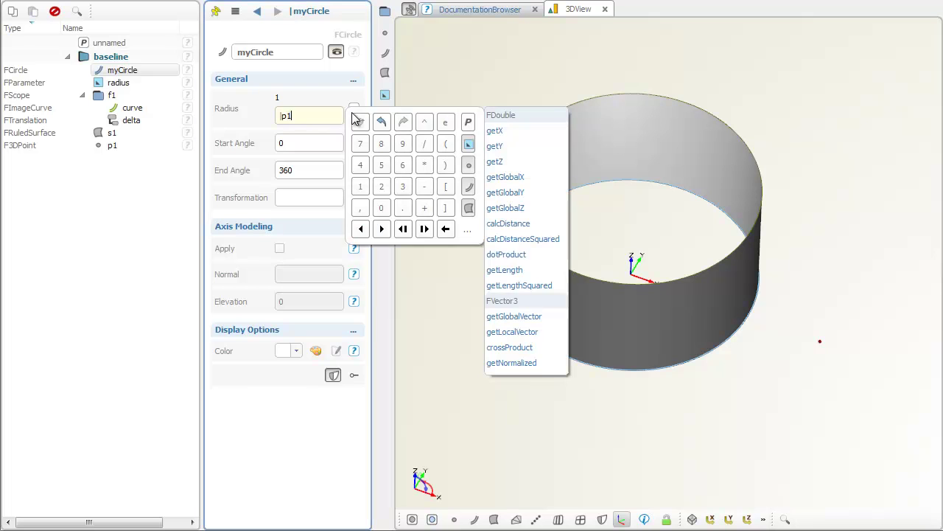
click(523, 132)
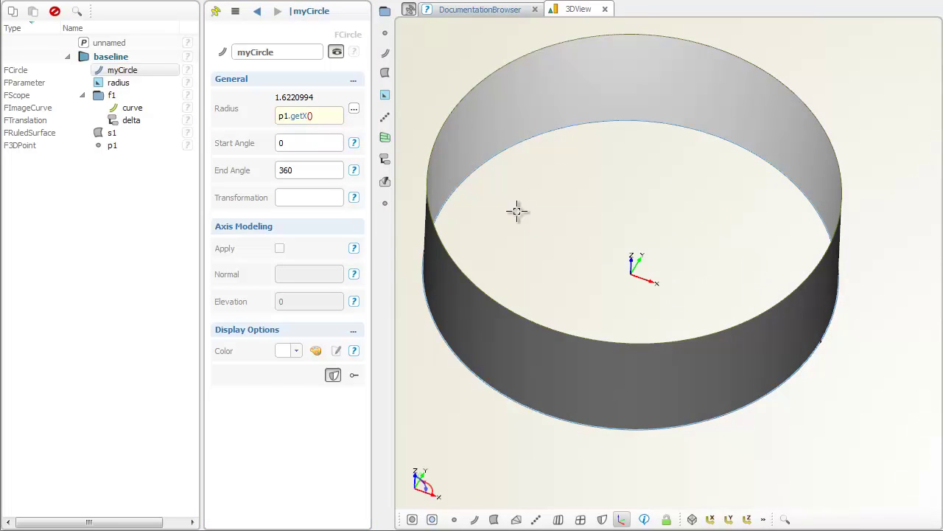
scroll(554, 228, down, 2)
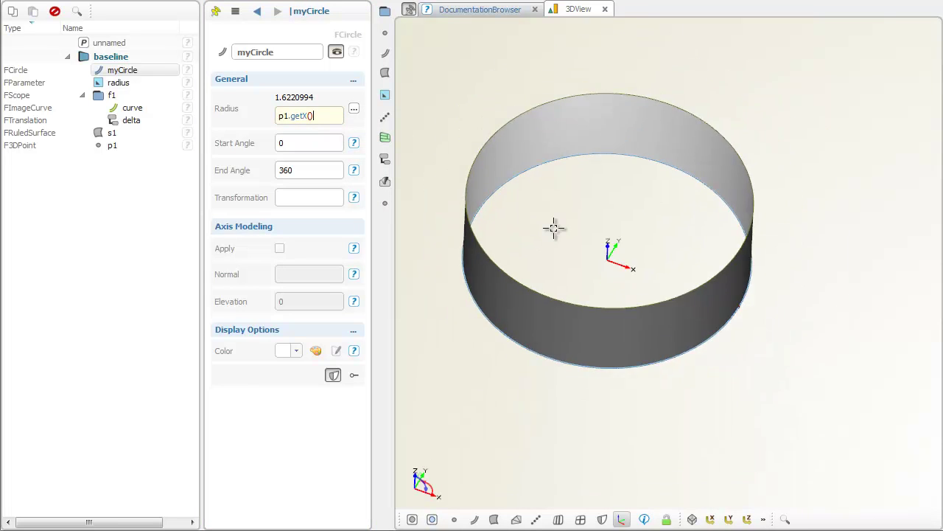
click(748, 313)
drag(743, 309, 766, 324)
click(159, 71)
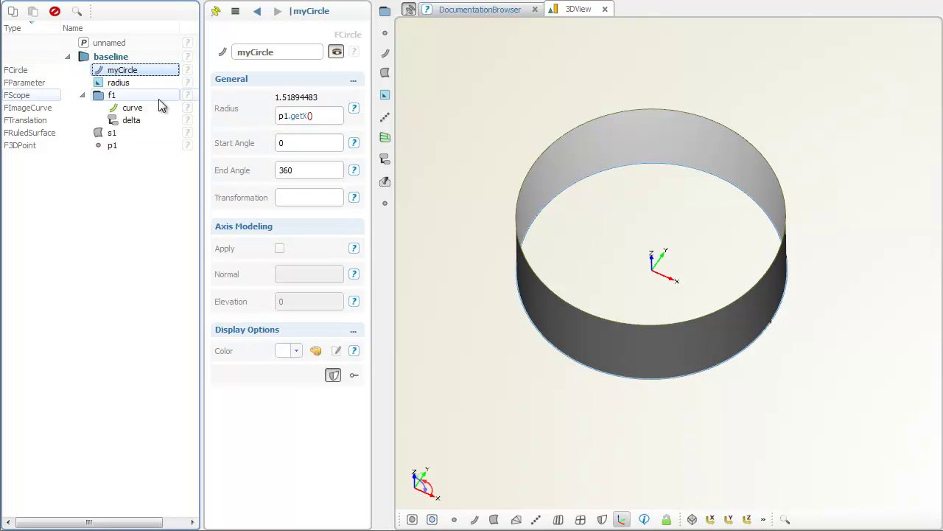
Step: Open p1's F3DPoint documentation page and scroll down to its functions, including getX()
click(158, 145)
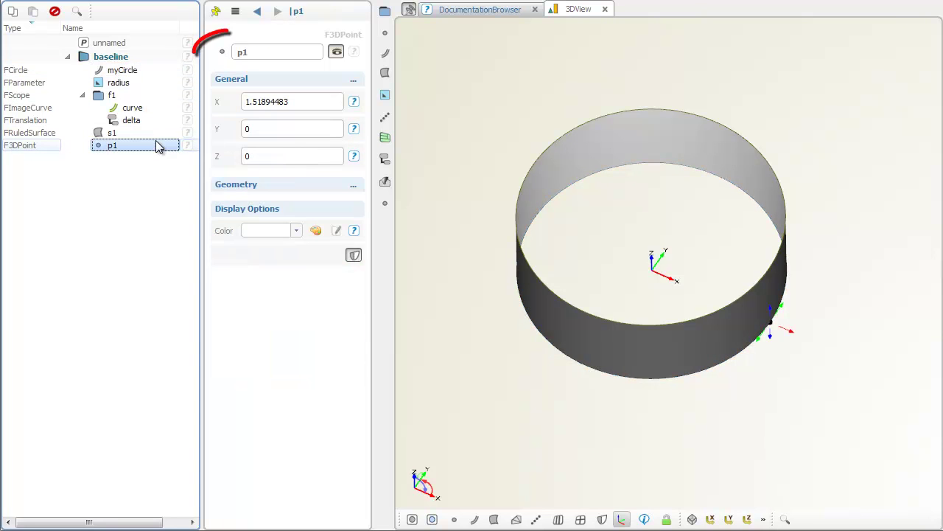
click(223, 52)
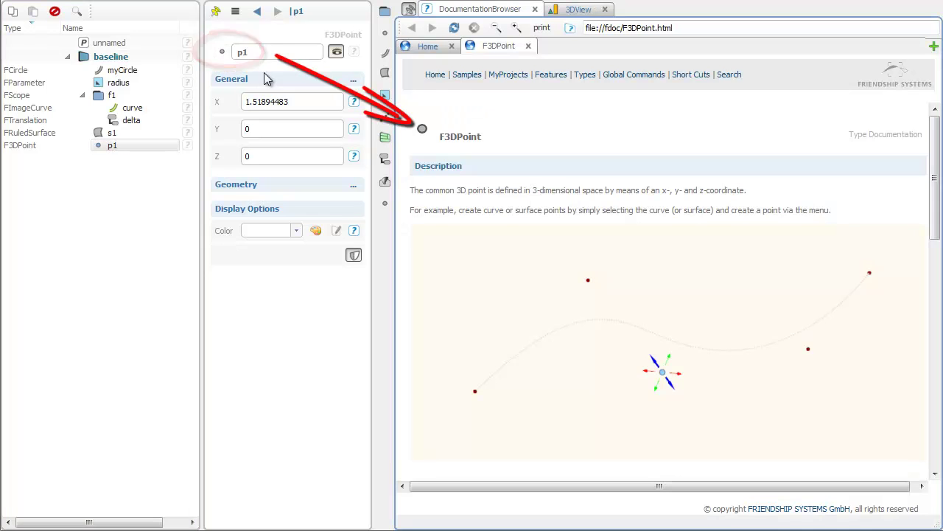
scroll(721, 204, down, 5)
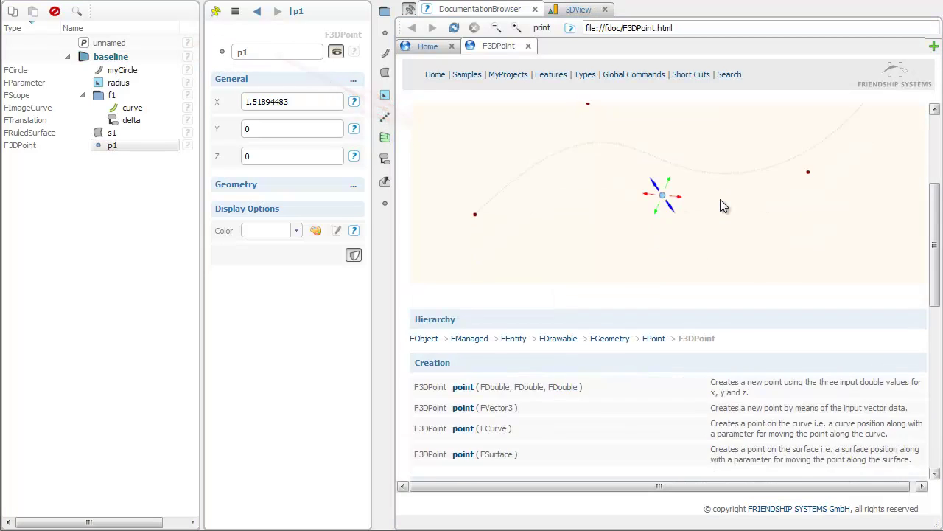
scroll(721, 206, down, 4)
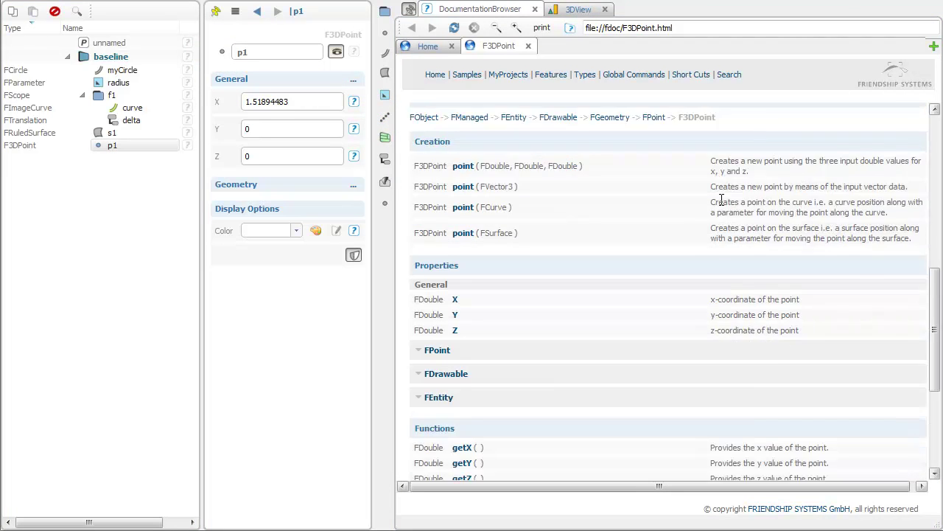
scroll(720, 205, down, 1)
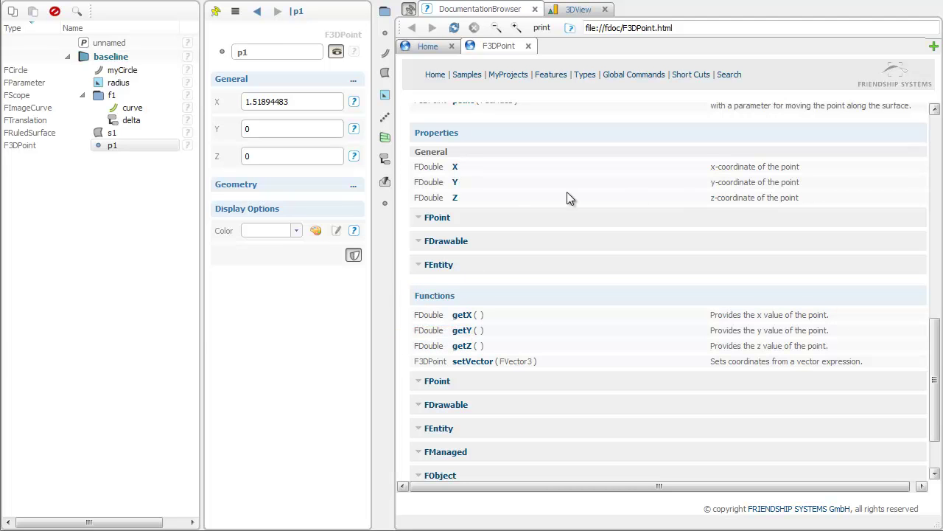
click(164, 70)
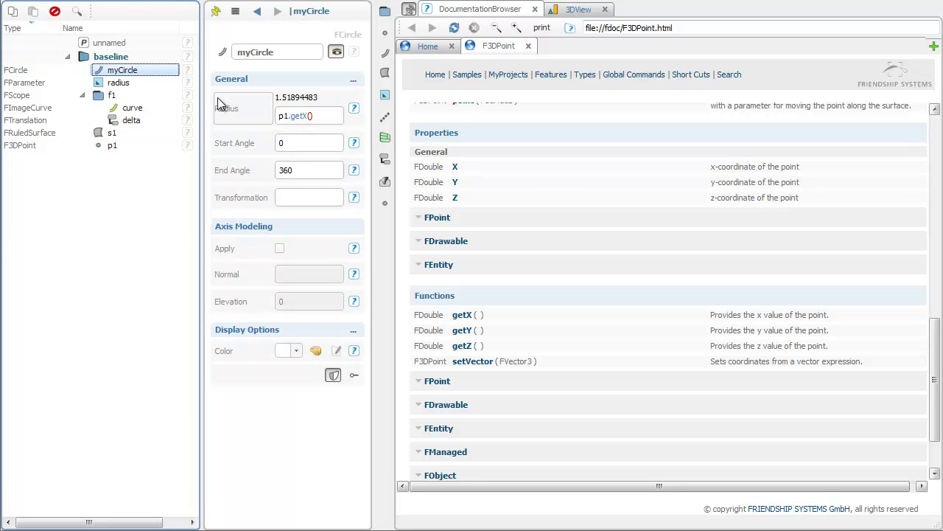
Step: Review the Radius type help and expression function list, then return to the 3D view
click(353, 110)
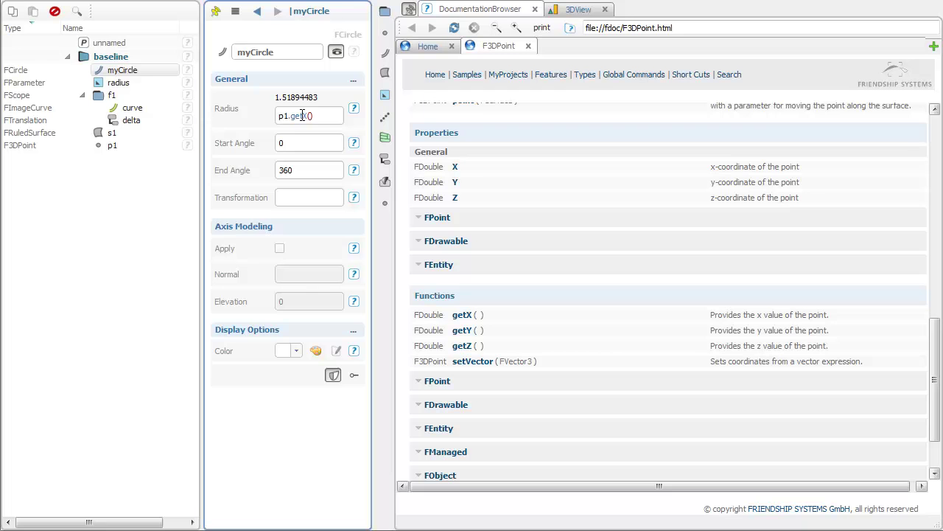
click(351, 110)
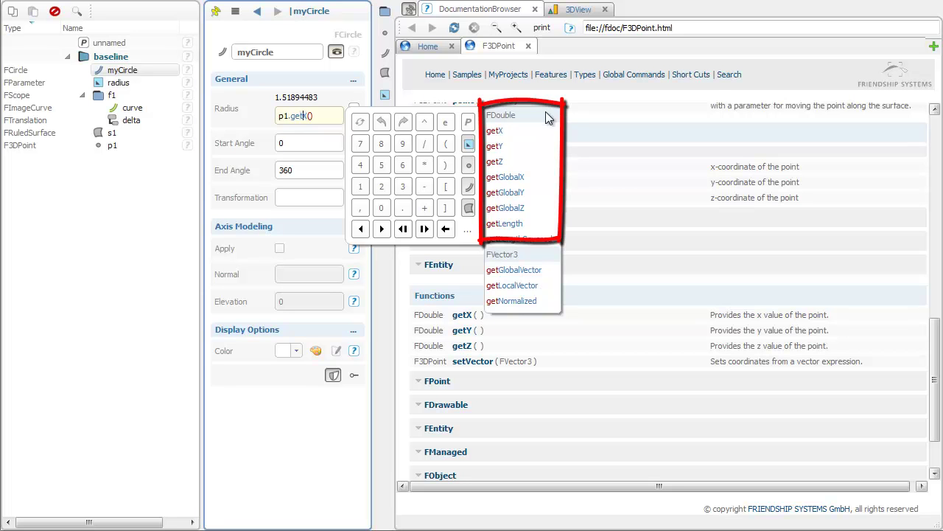
click(578, 9)
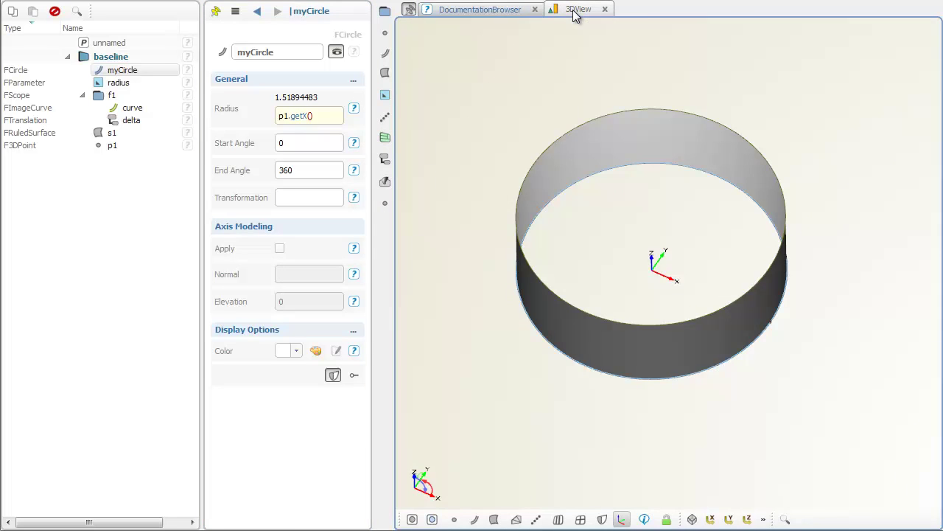
Step: Give point p1 the note 'controls the radius' and reselect p1 to check it
drag(585, 99, 648, 179)
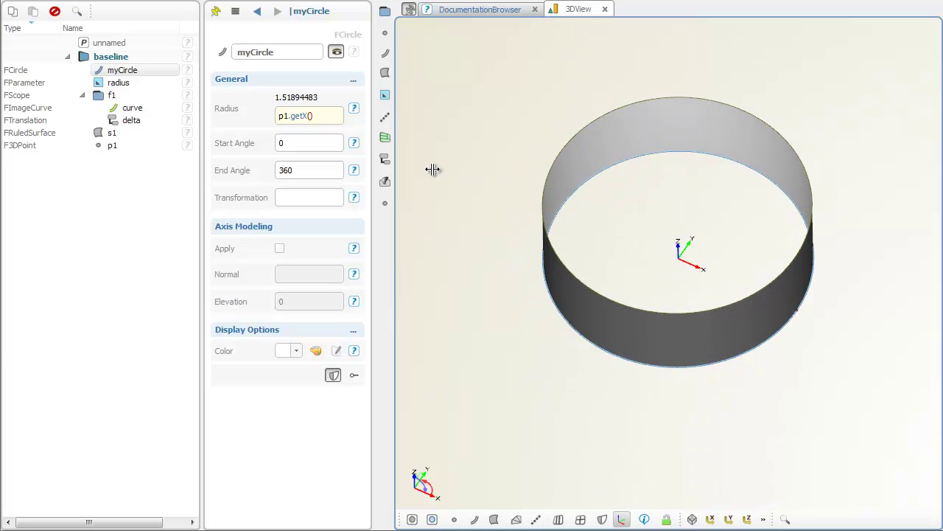
click(189, 146)
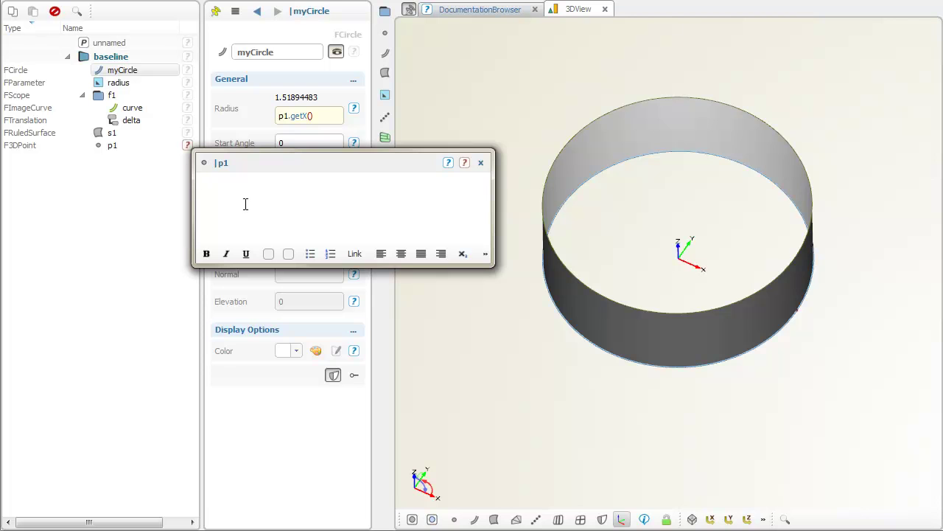
text(controls the radius)
click(167, 194)
click(167, 193)
mouse_move(190, 148)
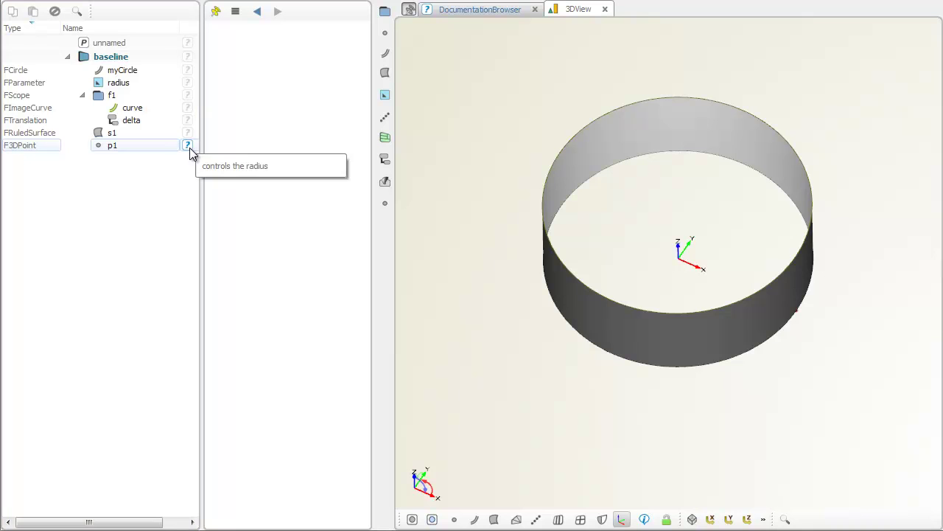
click(155, 145)
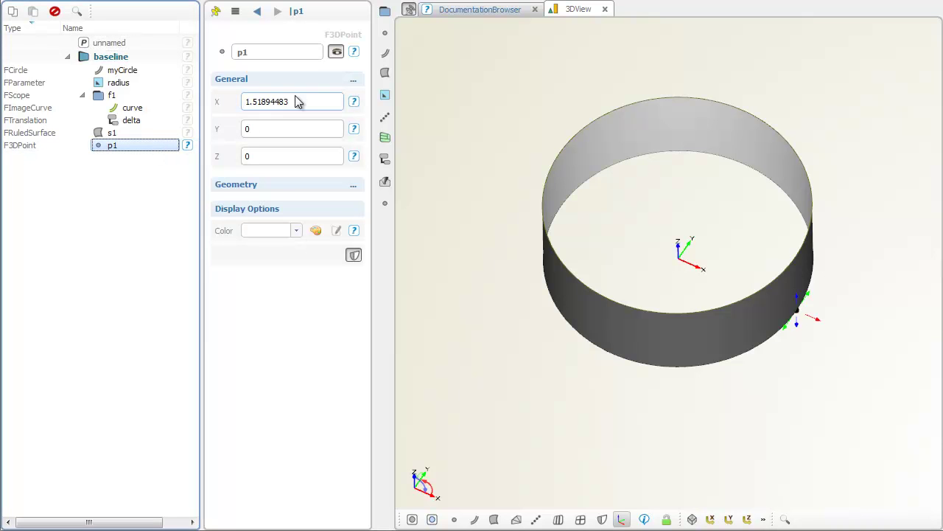
mouse_move(357, 58)
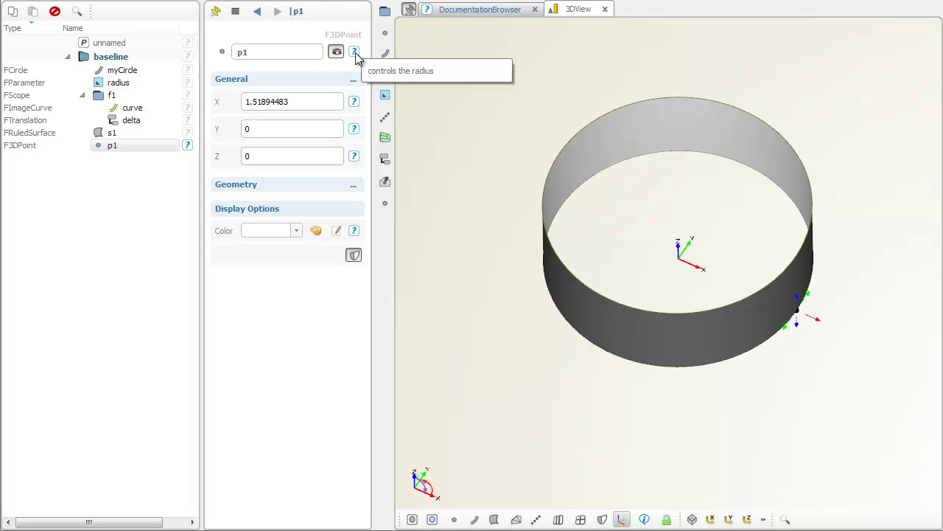